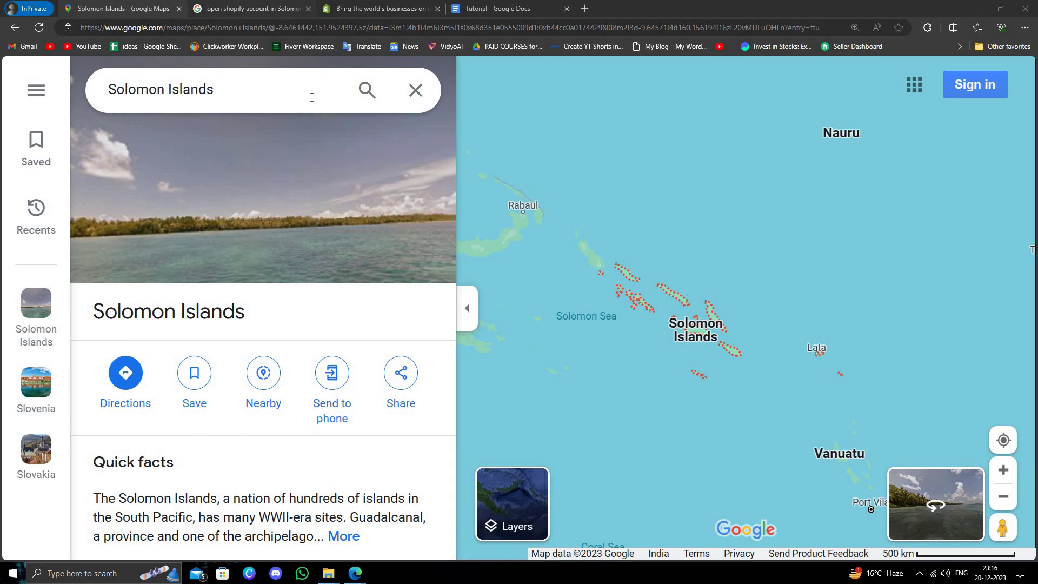
# Follow the sponsored Shopify partner ad from the Google results and choose Join now
pyautogui.click(249, 10)
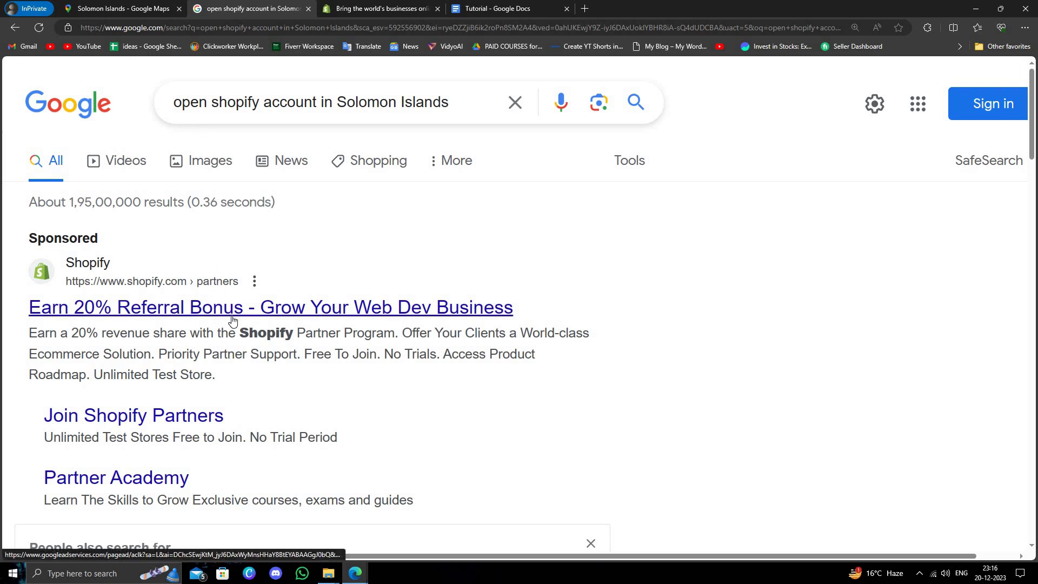
pyautogui.click(262, 299)
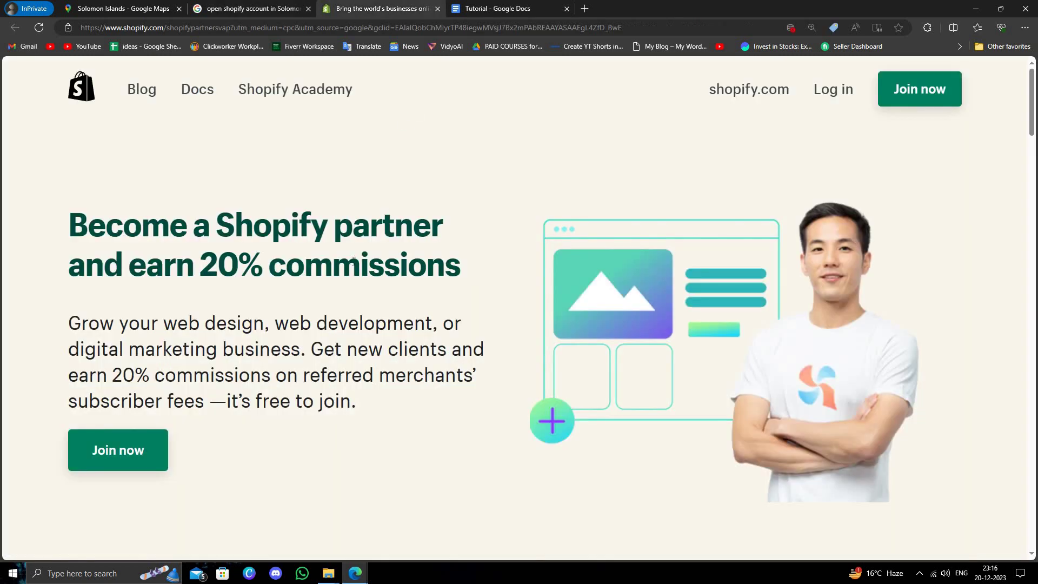
pyautogui.click(125, 459)
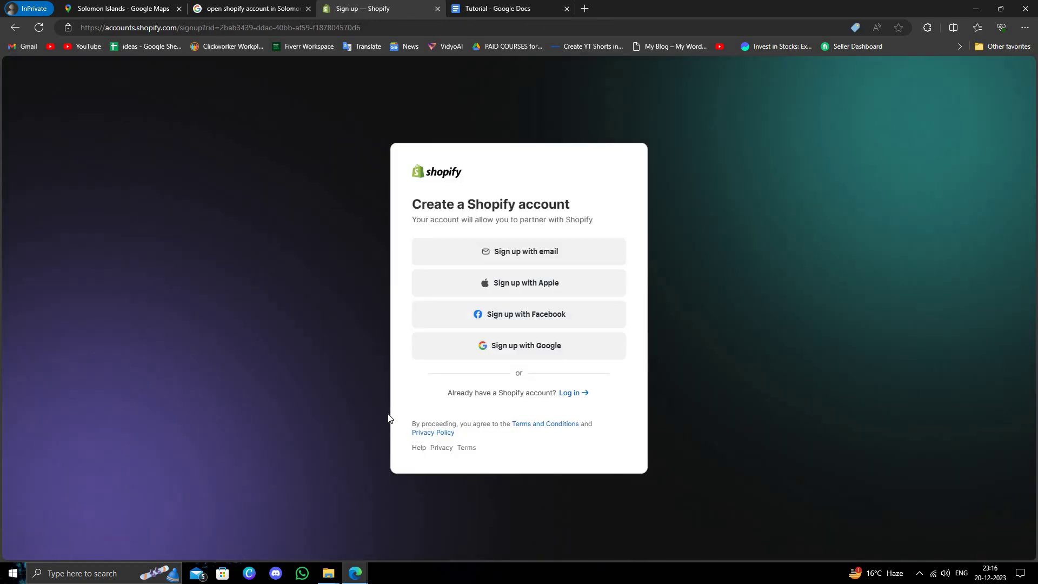
# Choose 'Sign up with email' on the Create a Shopify account page
pyautogui.click(556, 255)
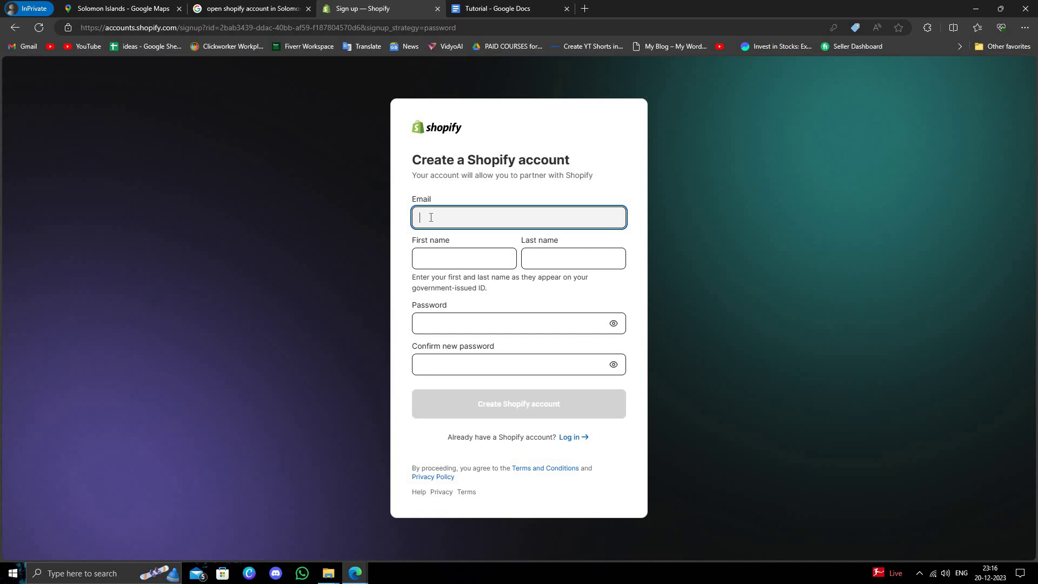
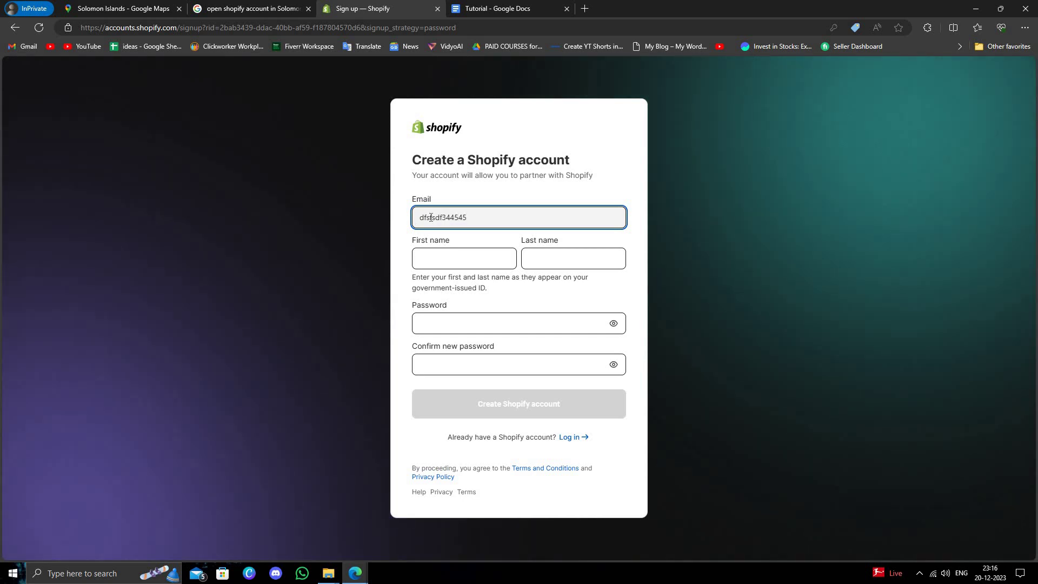
# Enter first name sadasd, last name asddas, and a matching strong password and confirmation
pyautogui.click(468, 259)
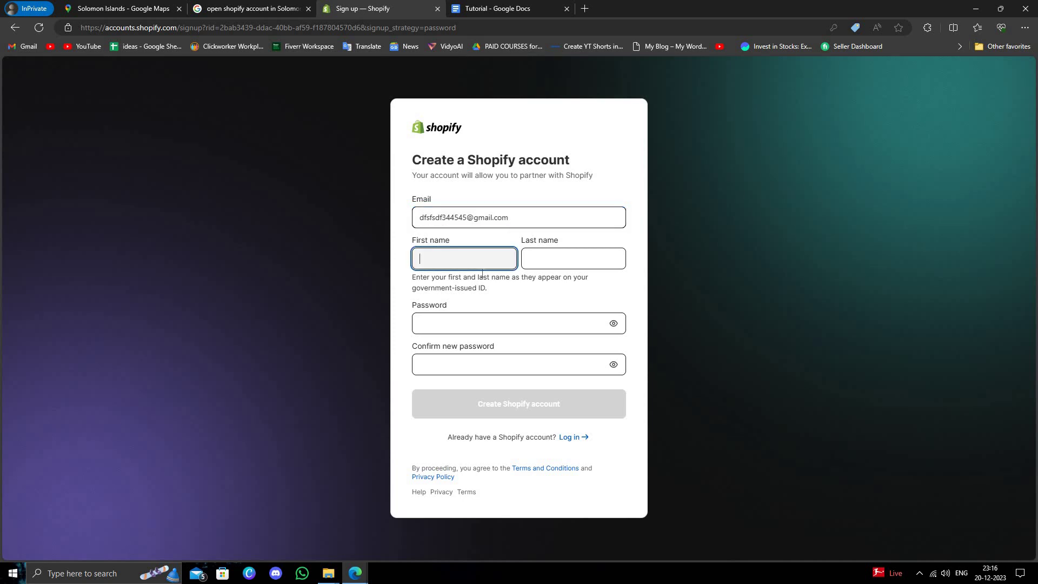
pyautogui.write('sadasd')
pyautogui.click(557, 259)
pyautogui.write('asddas')
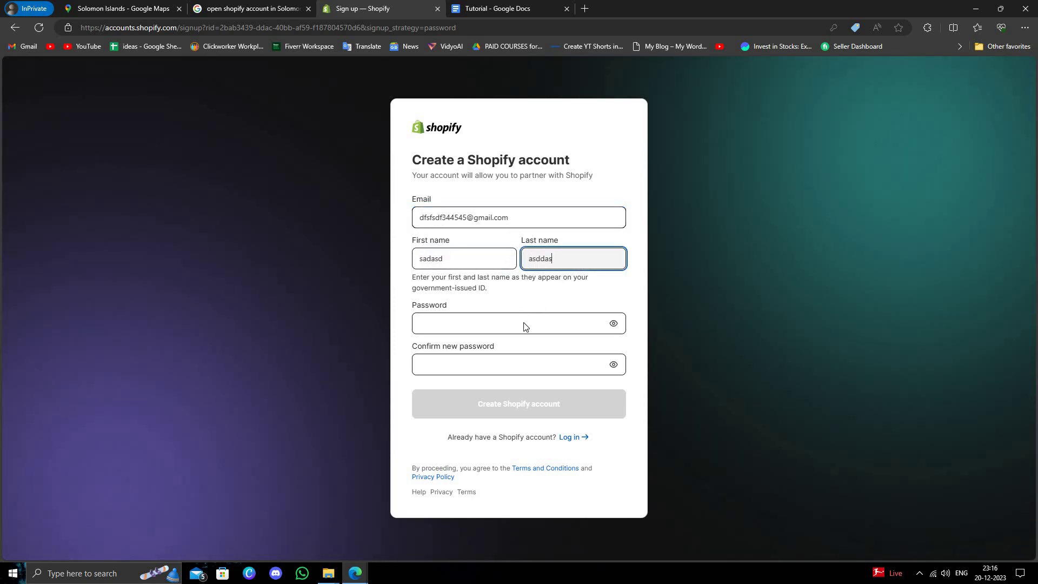
pyautogui.click(509, 319)
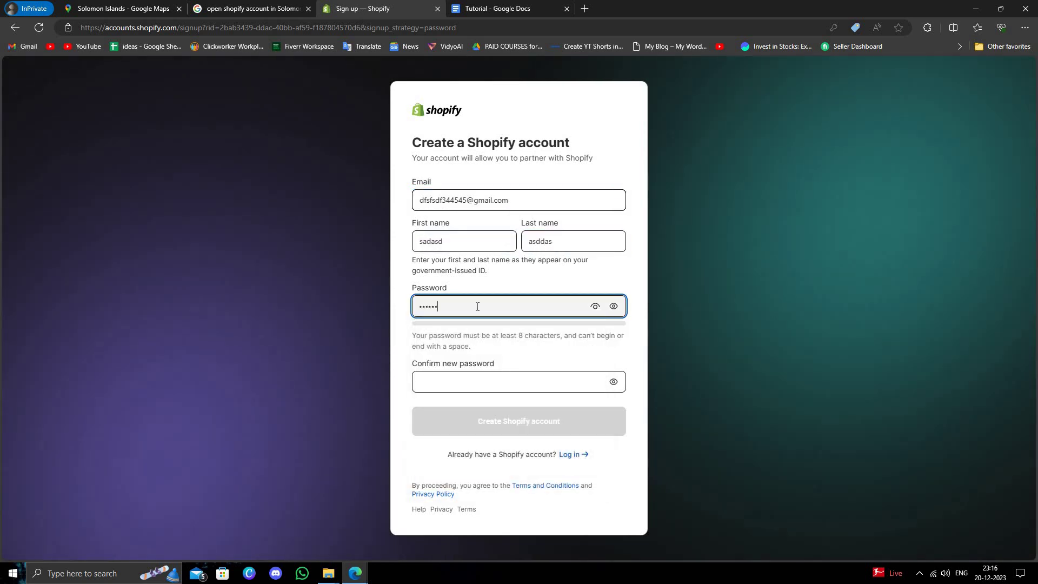
pyautogui.click(485, 381)
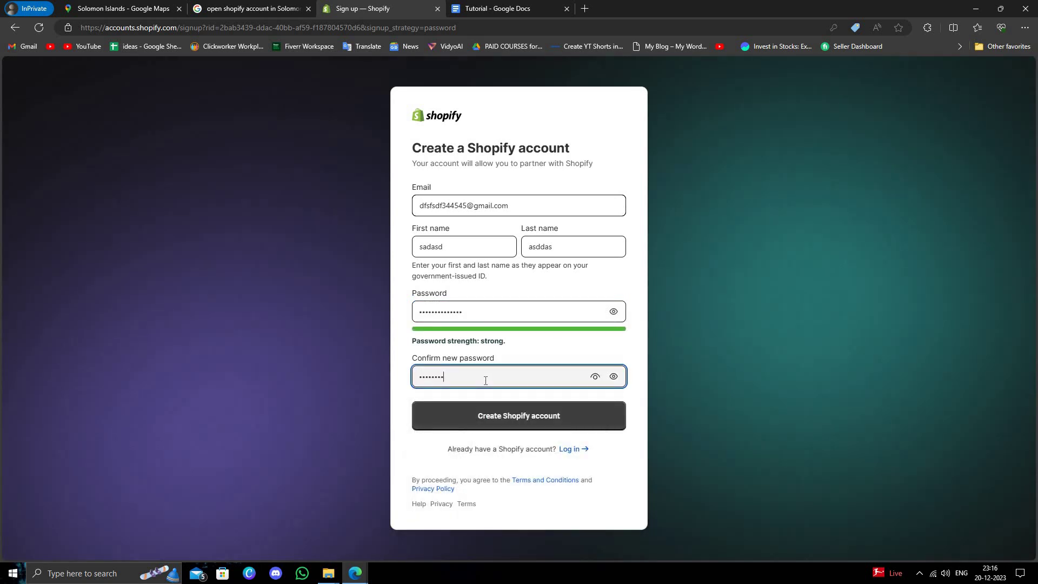
pyautogui.press('Tab')
# Submit the completed form with Create Shopify account
pyautogui.click(460, 427)
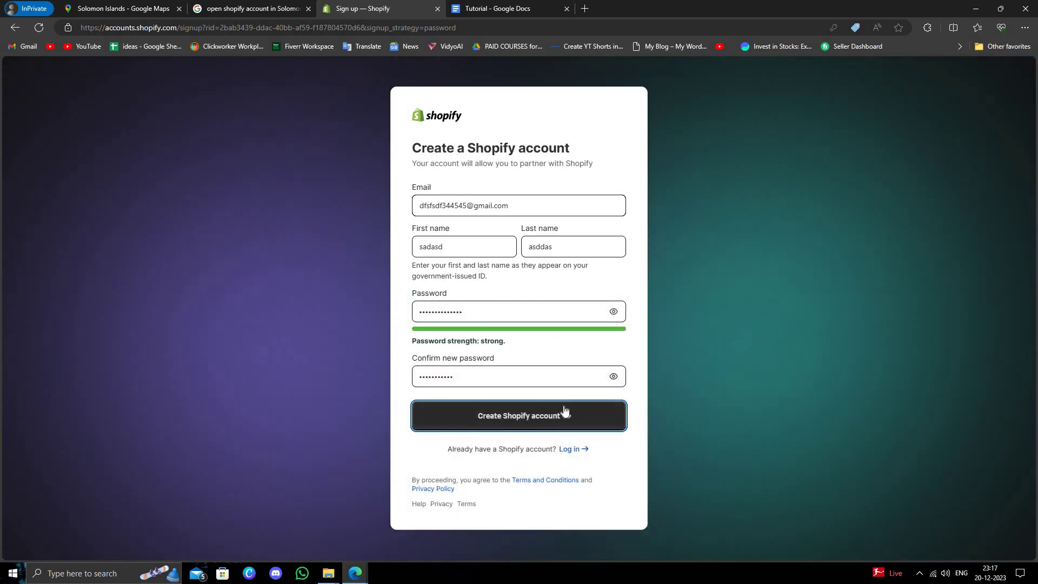